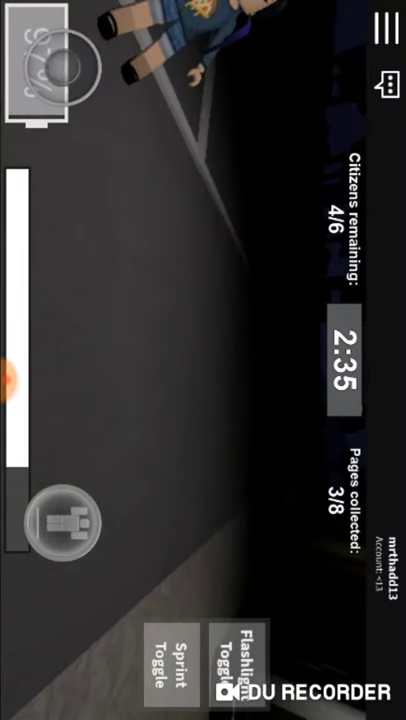
# - Chase and grab a nearby citizen as the Slender with the thumbstick
pyautogui.moveTo(60, 62)
pyautogui.mouseDown()
pyautogui.moveTo(152, 64)
pyautogui.moveTo(56, 64)
pyautogui.mouseUp()
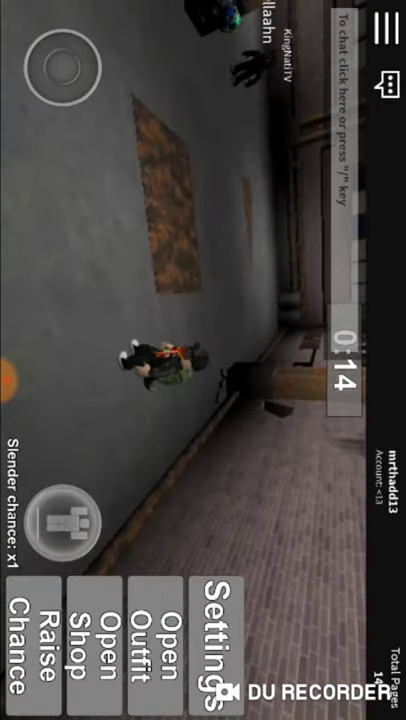
# - Turn toward the other players and send the chat message 'im recording'
pyautogui.moveTo(80, 55); pyautogui.dragTo(95, 20)
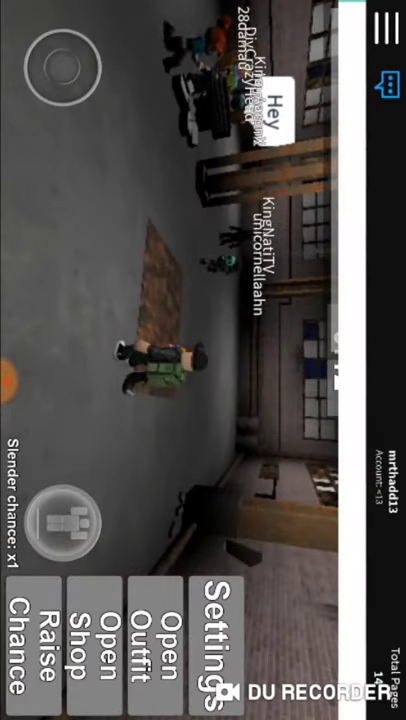
pyautogui.click(388, 85)
pyautogui.write('im recordi')
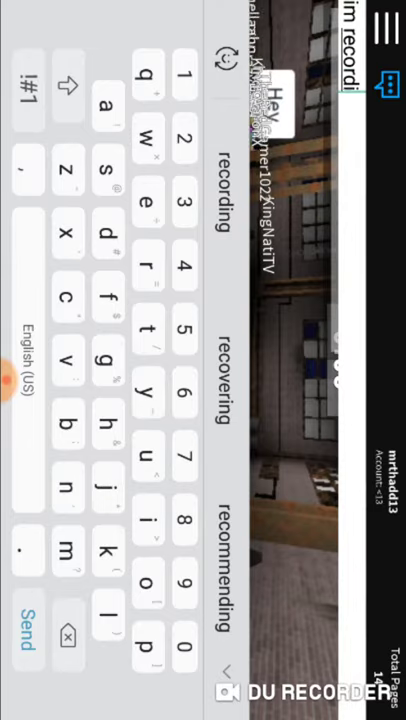
pyautogui.press('Return')
# - Walk over to the other players, post 'hey hugo' in chat, and dismiss the keyboard
pyautogui.moveTo(65, 92)
pyautogui.mouseDown()
pyautogui.moveTo(115, 88)
pyautogui.moveTo(112, 96)
pyautogui.mouseUp()
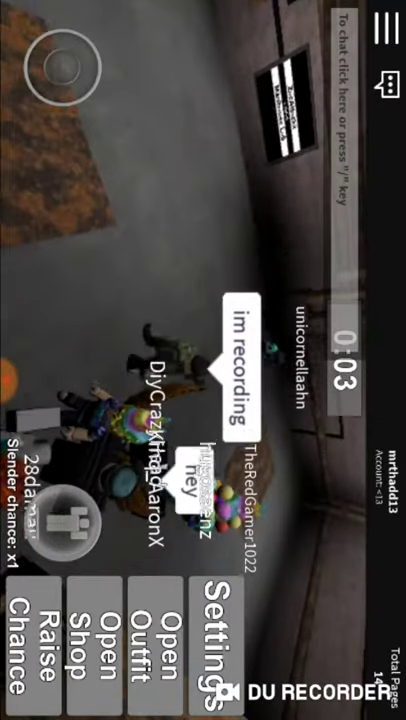
pyautogui.moveTo(62, 68); pyautogui.dragTo(88, 93)
pyautogui.click(345, 110)
pyautogui.write('hey hugo')
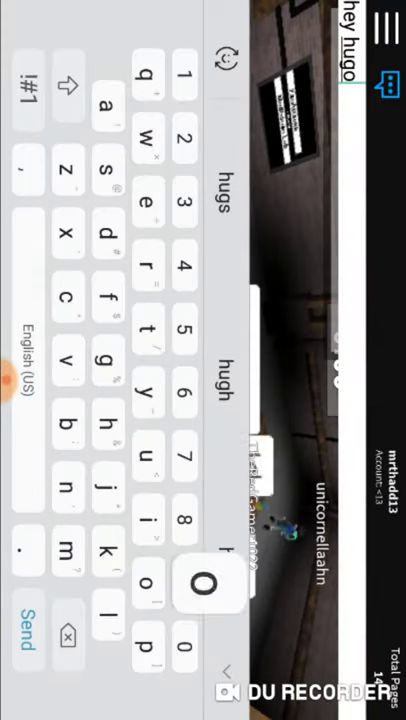
pyautogui.click(28, 615)
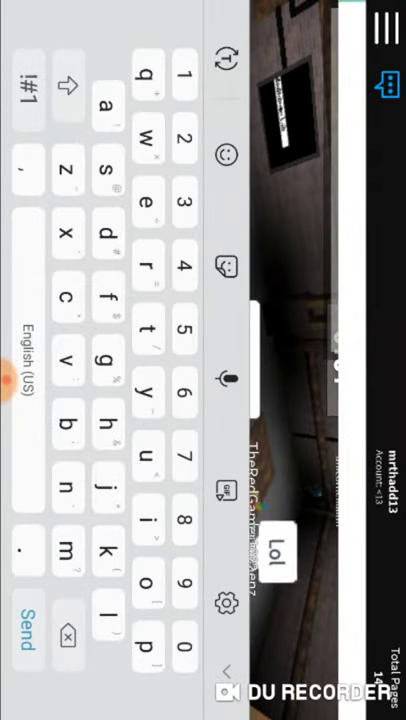
pyautogui.click(5, 380)
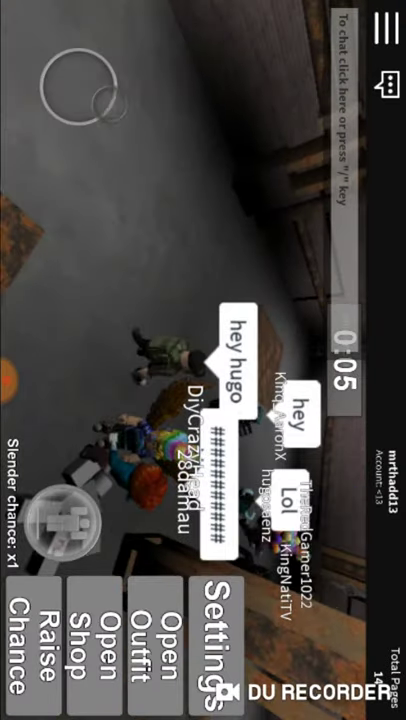
# - Orbit the camera around the lobby and other players while the countdown runs
pyautogui.moveTo(62, 65); pyautogui.dragTo(91, 107)
pyautogui.moveTo(200, 300); pyautogui.dragTo(230, 220)
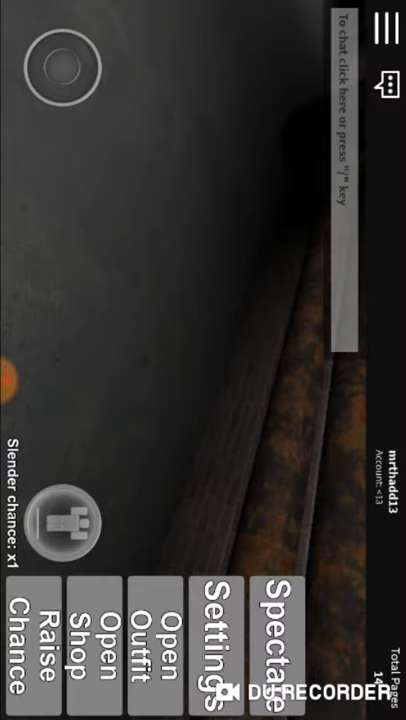
# - Start spectating the players still in the round
pyautogui.click(277, 645)
# - Switch the spectator view to the Slender player
pyautogui.click(97, 522)
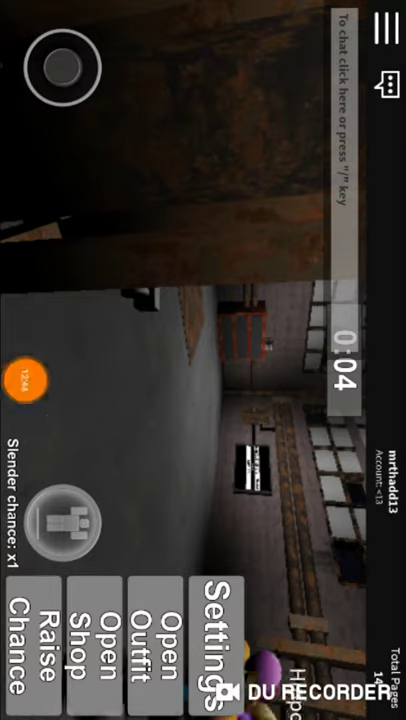
# - Expand the DU Recorder bubble to show its pause and stop controls
pyautogui.click(26, 380)
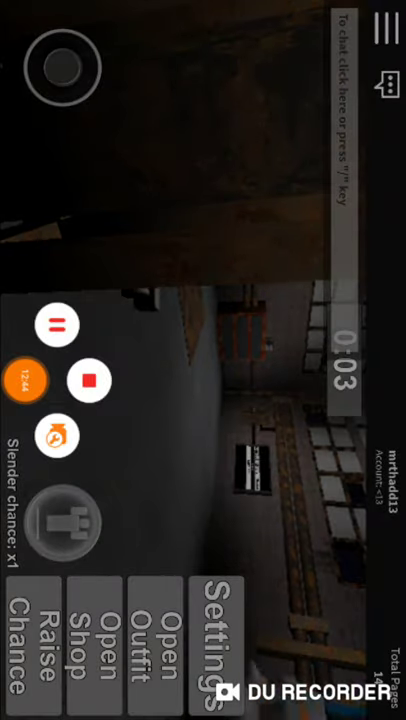